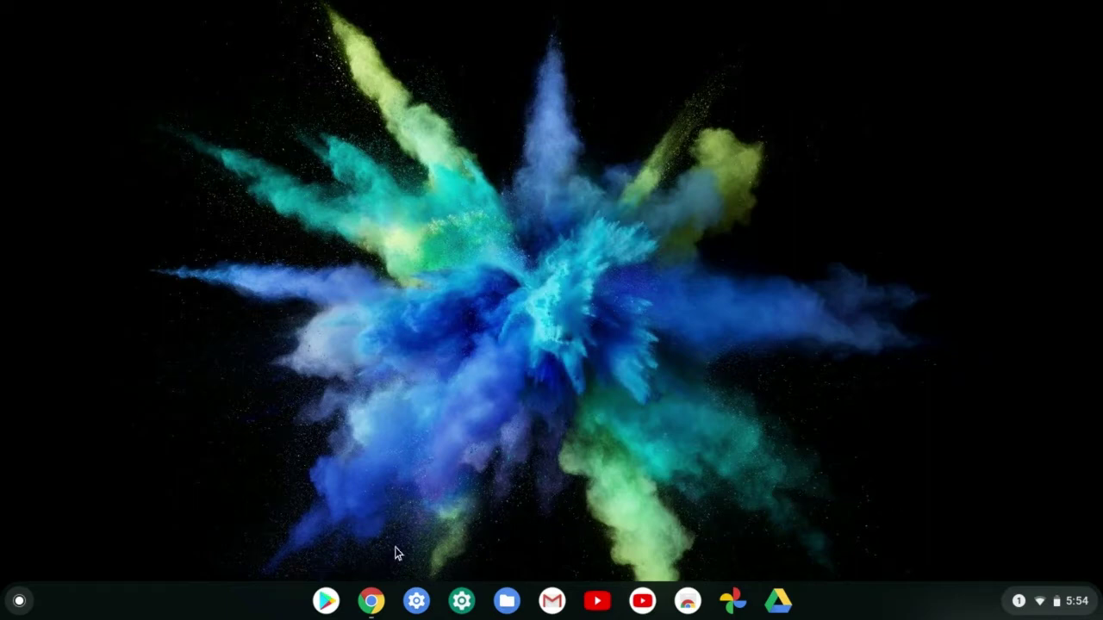
- Restore the Flathub Chrome window from the shelf and return to the chrome://flags Experiments page
right_click(372, 596)
click(372, 596)
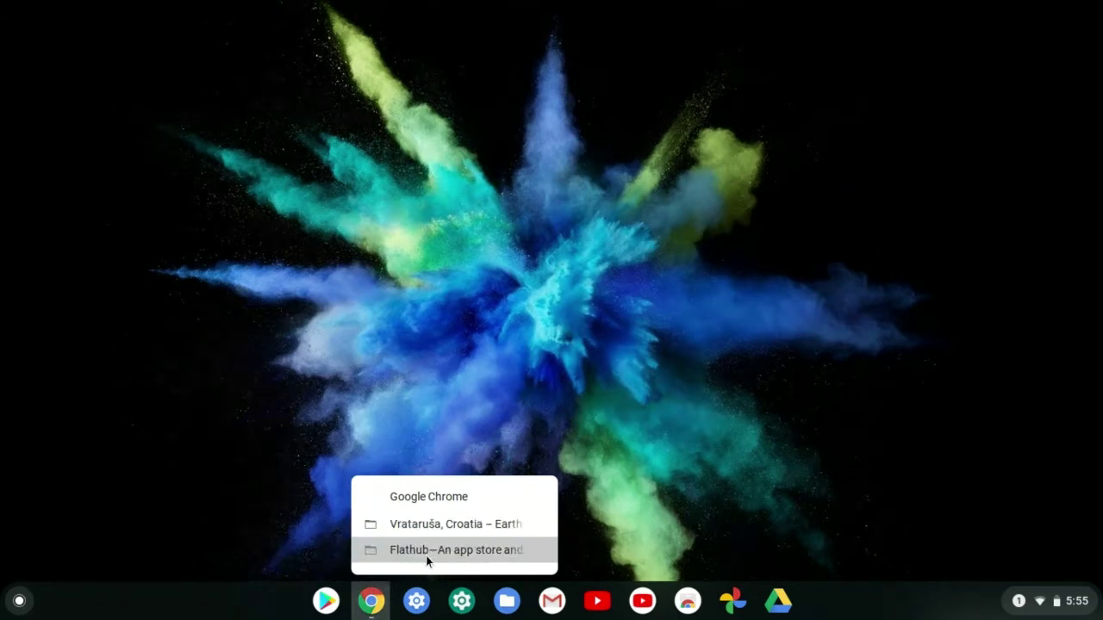
click(431, 550)
click(52, 9)
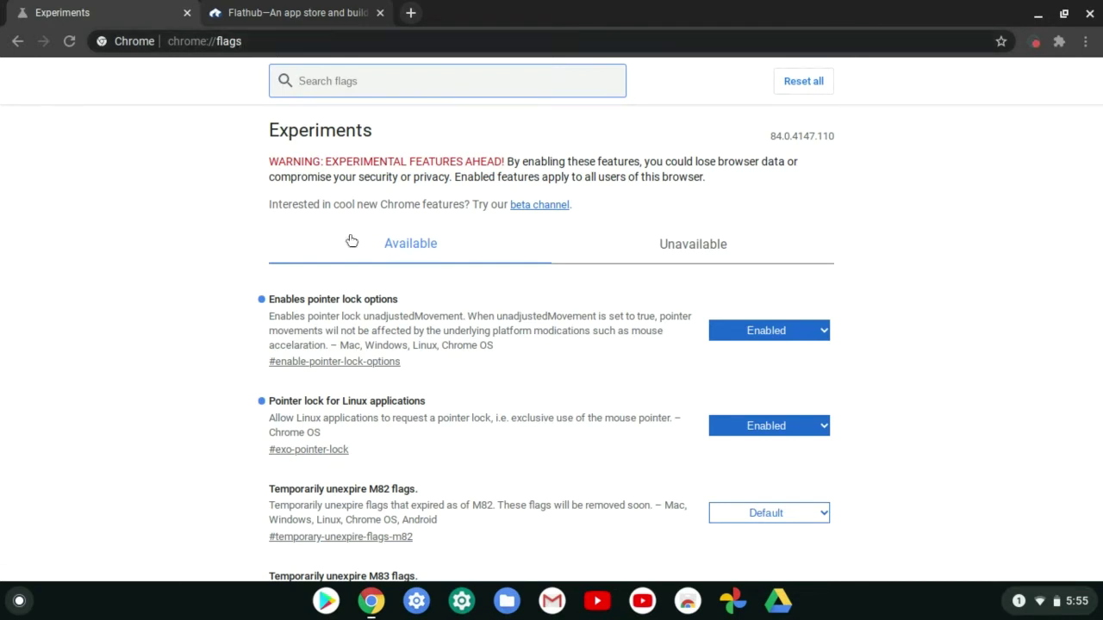
- Search the flags for 'pointer lock for' to show the Enabled Linux pointer lock flag
text(p)
text(ointer lock)
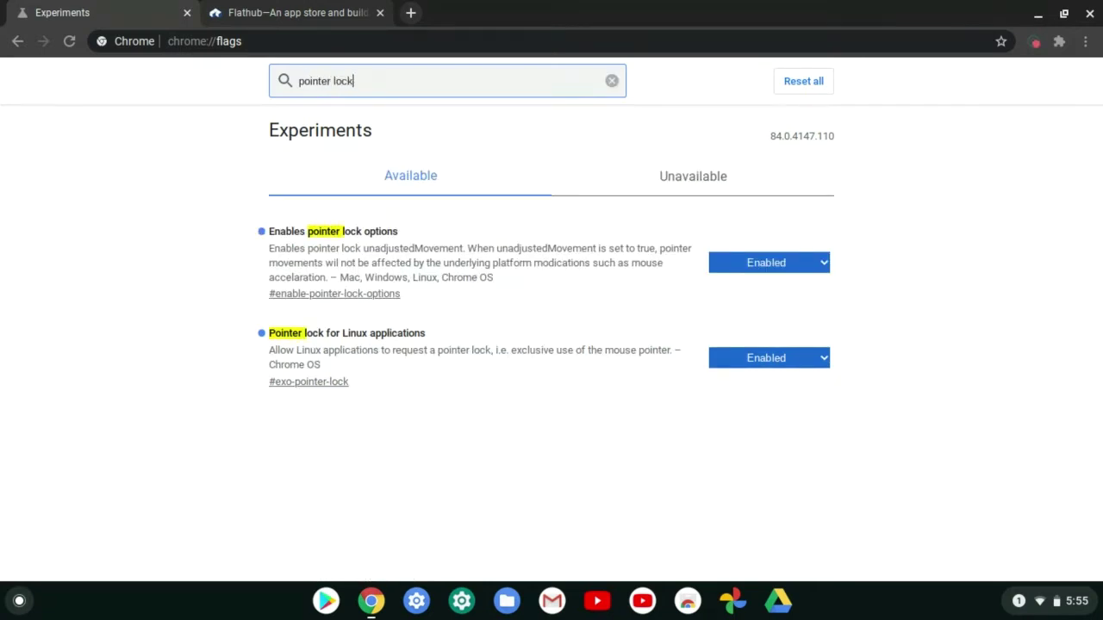
text( for)
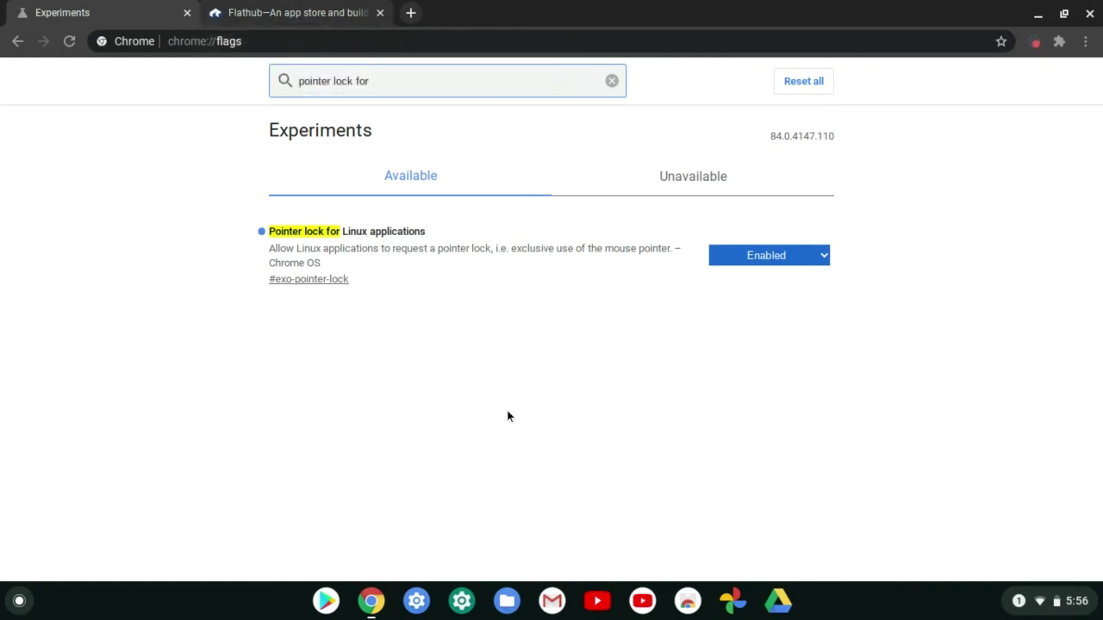
- Launch the Linux Terminal from the launcher, then return Chrome to the Flathub home page
click(12, 609)
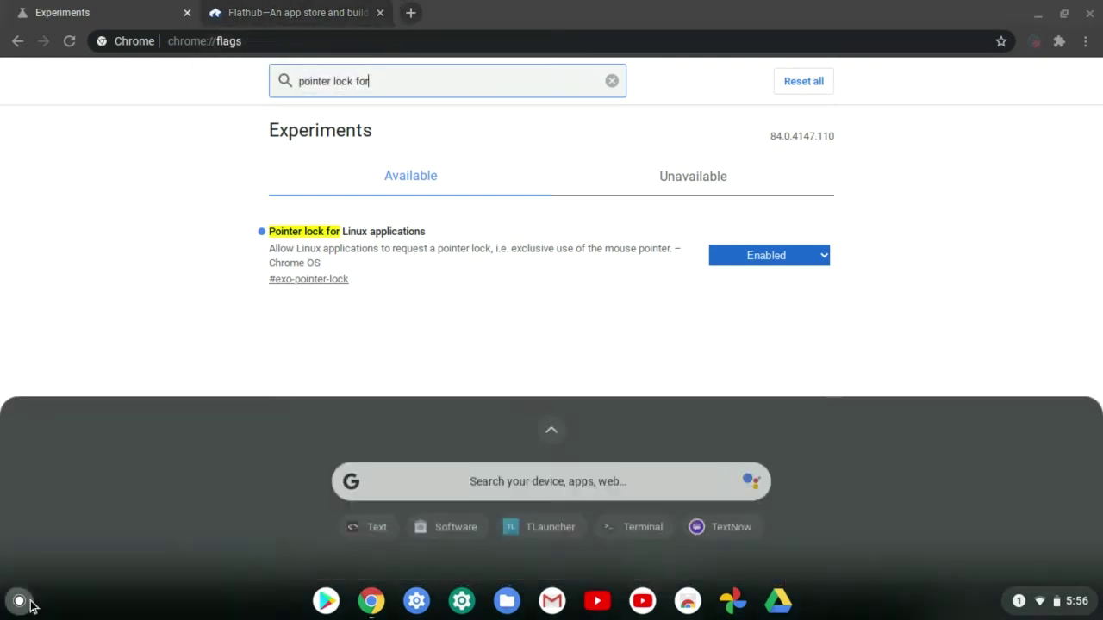
click(620, 521)
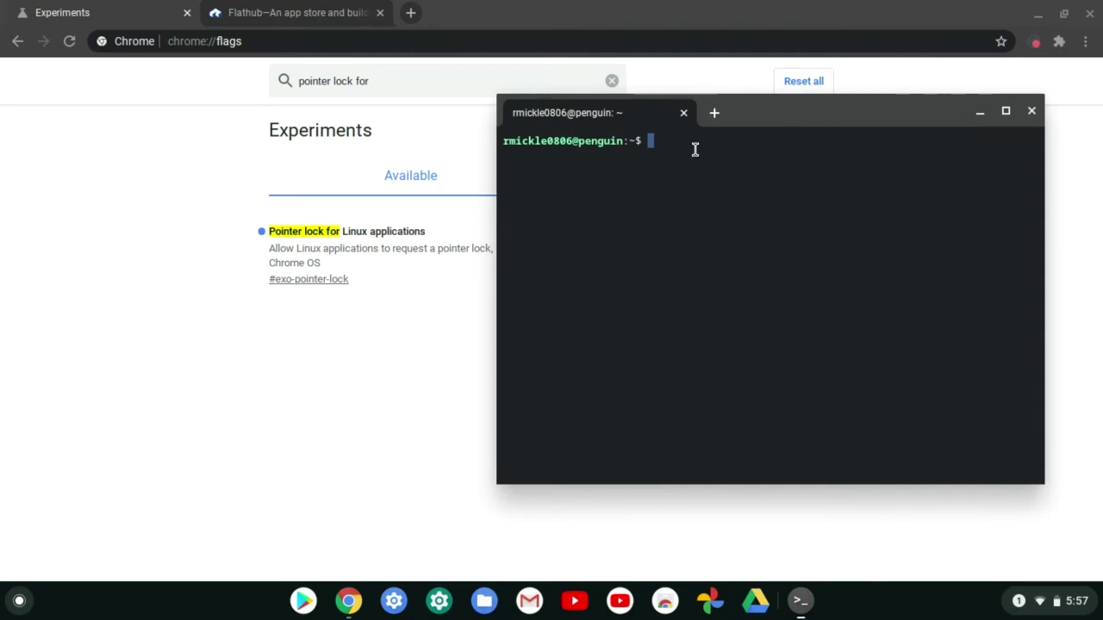
click(293, 10)
- Browse the Flathub home page and open HydraPaper's details page
scroll(660, 224, down, 4)
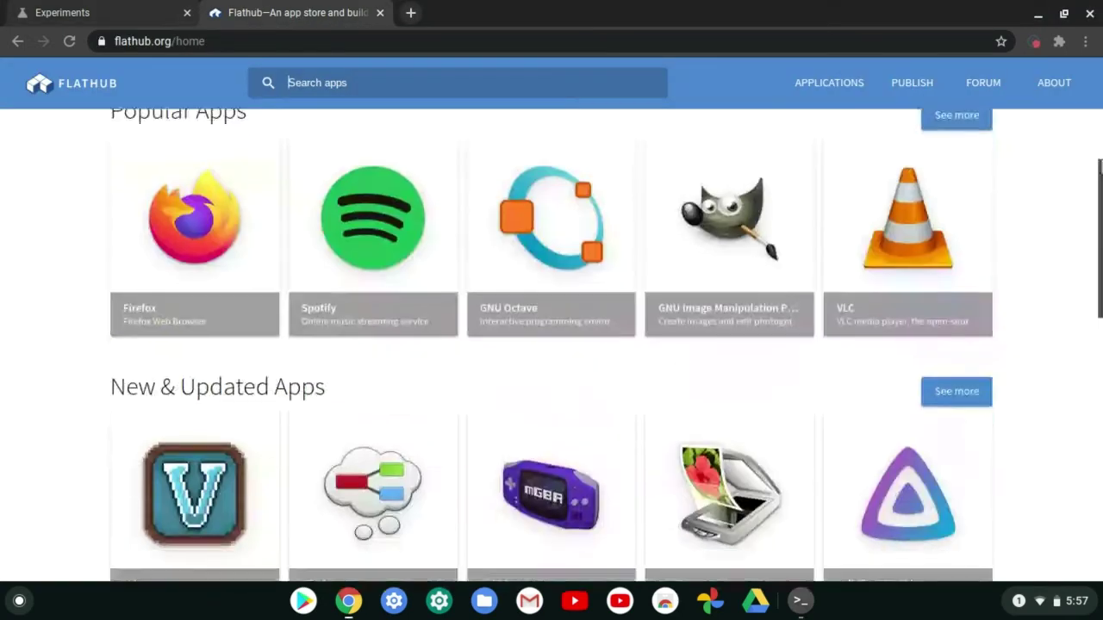
scroll(661, 224, up, 3)
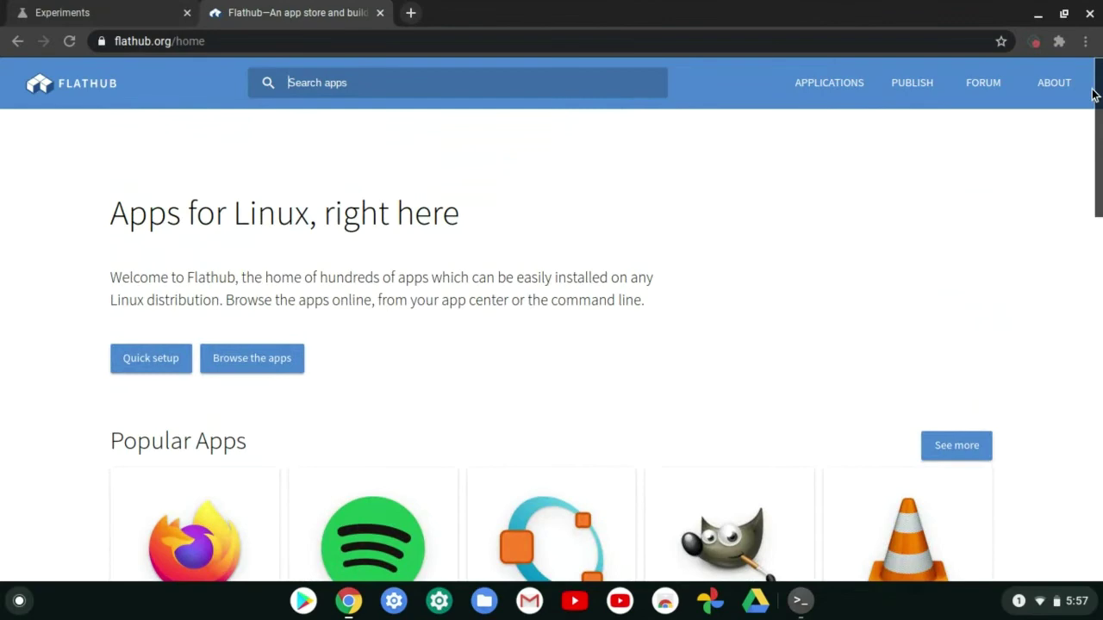
mouse_move(1100, 131)
mouse_down()
mouse_move(1100, 437)
mouse_move(1100, 327)
mouse_up()
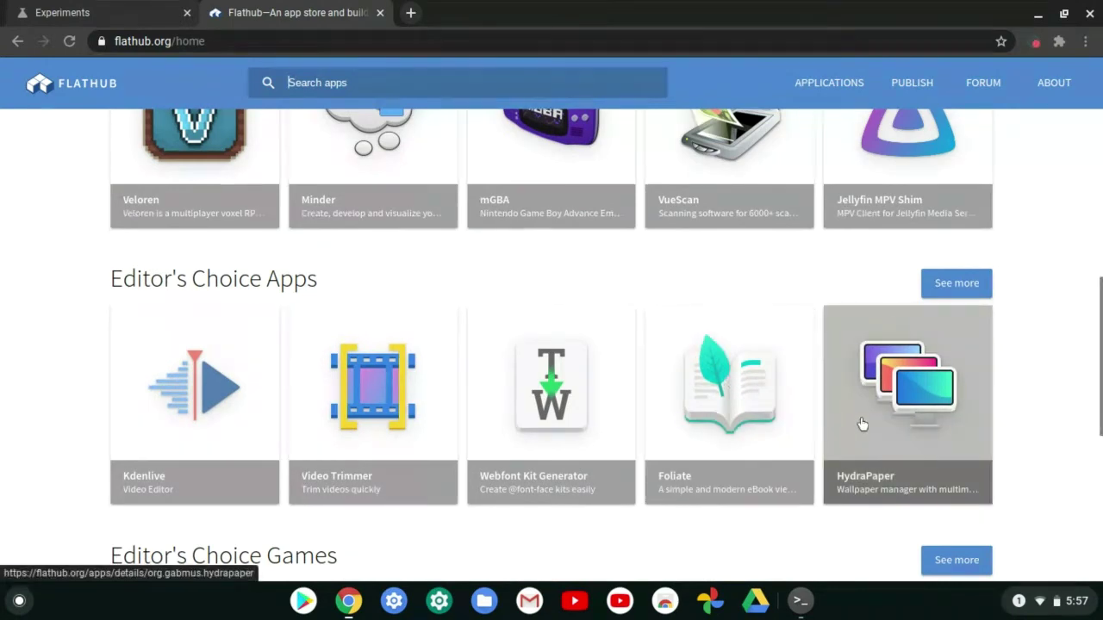
click(911, 424)
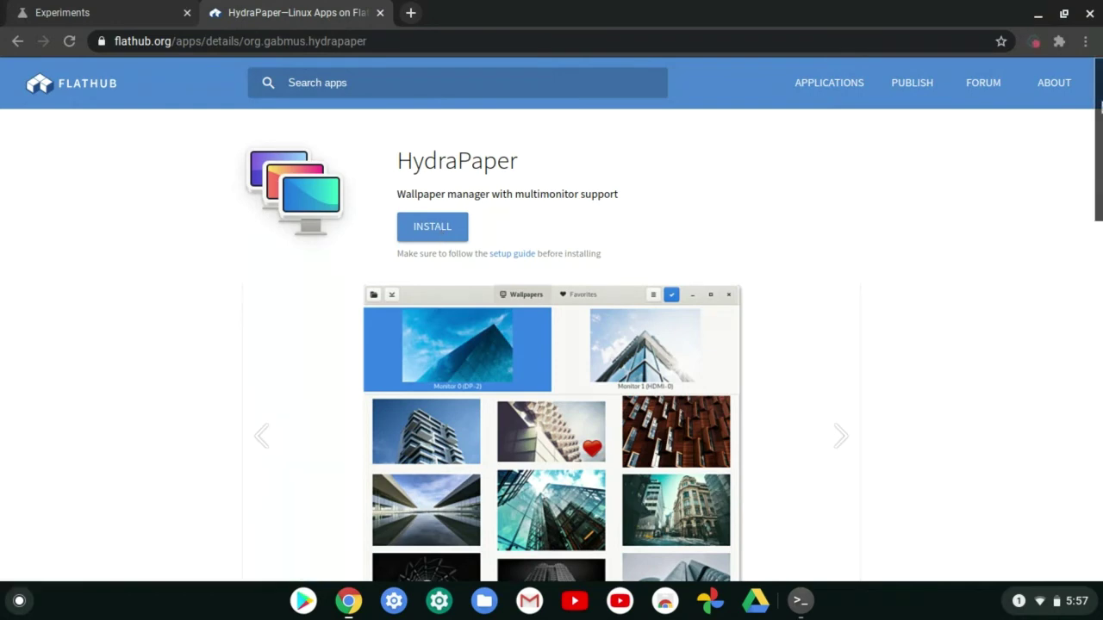
- Select HydraPaper's flatpak install command under Command line instructions, then return to the Terminal
drag(1098, 127, 1100, 479)
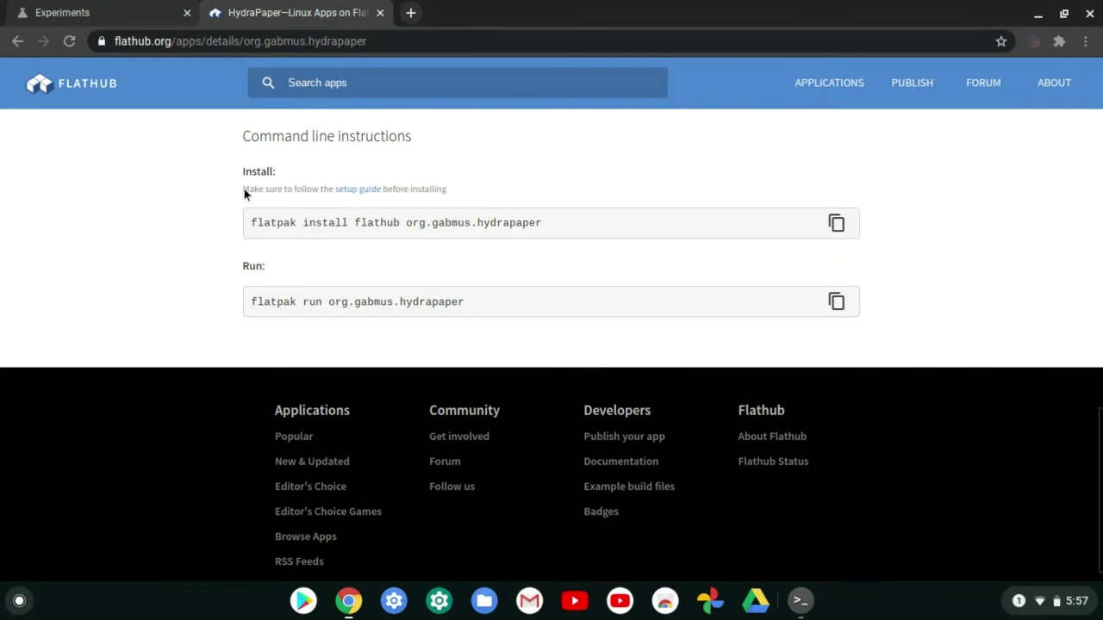
drag(249, 224, 568, 224)
key(ctrl+c)
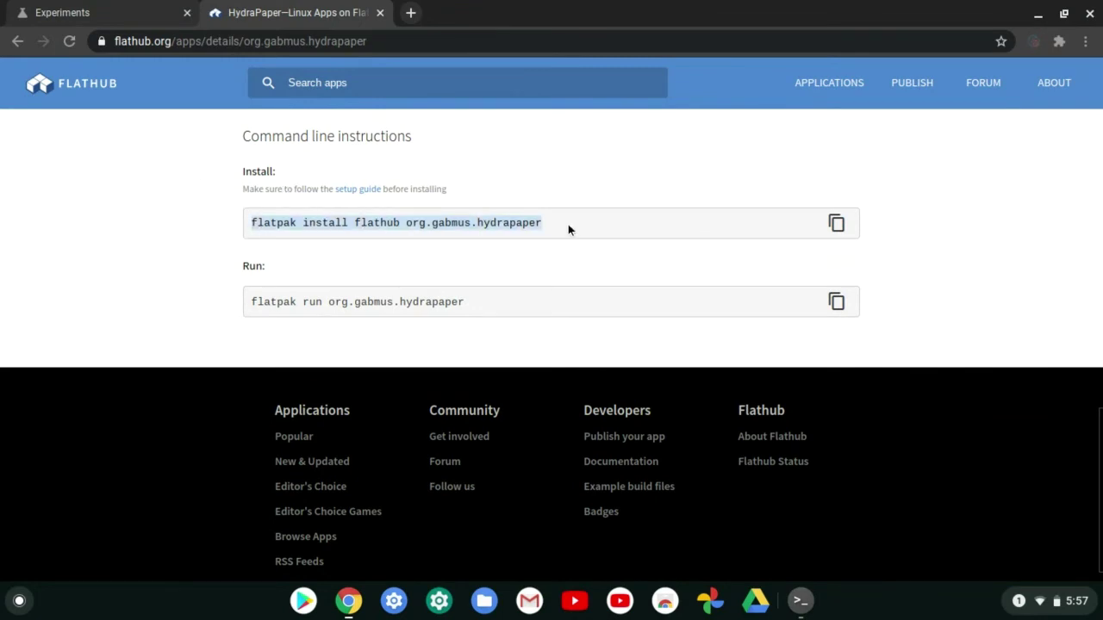
click(801, 600)
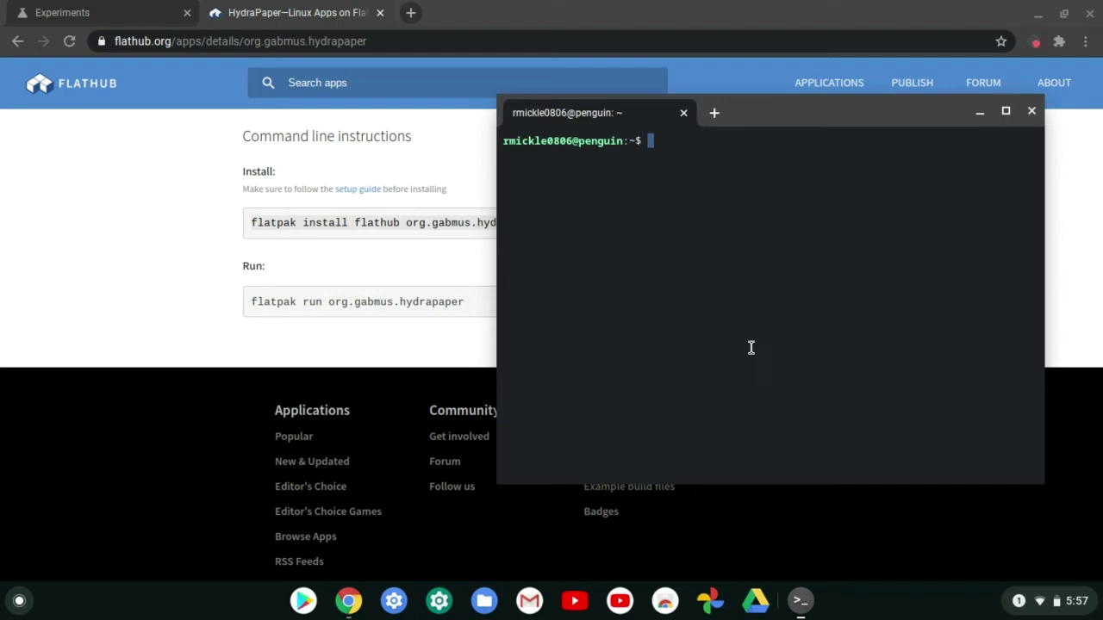
- Run the pasted HydraPaper flatpak install command, answering y to both prompts
key(ctrl+shift+v)
key(Return)
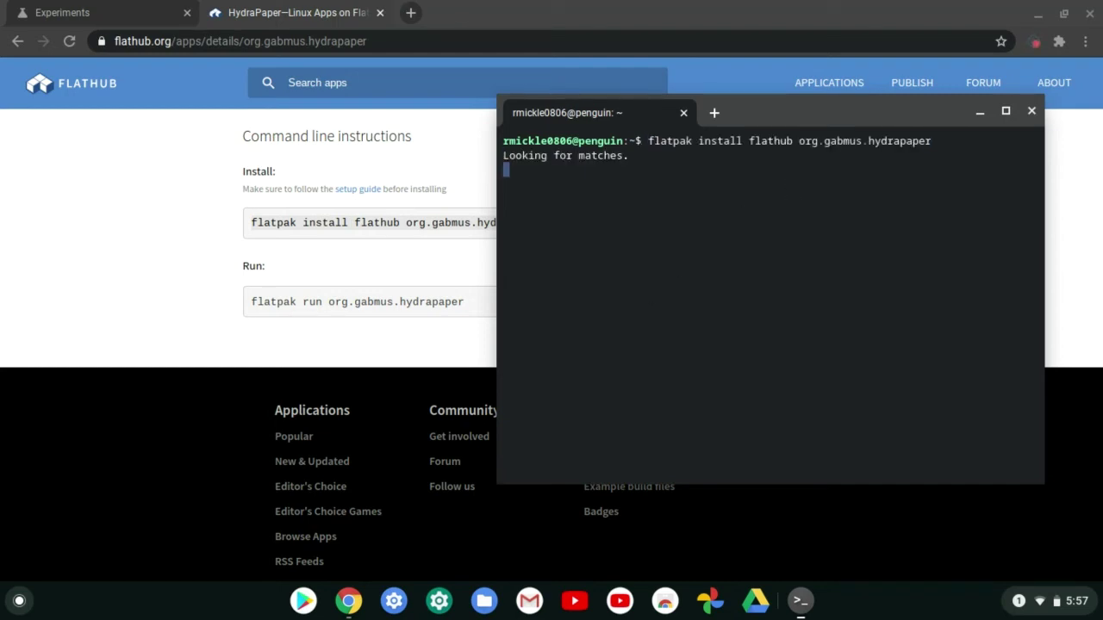
text(y)
key(Return)
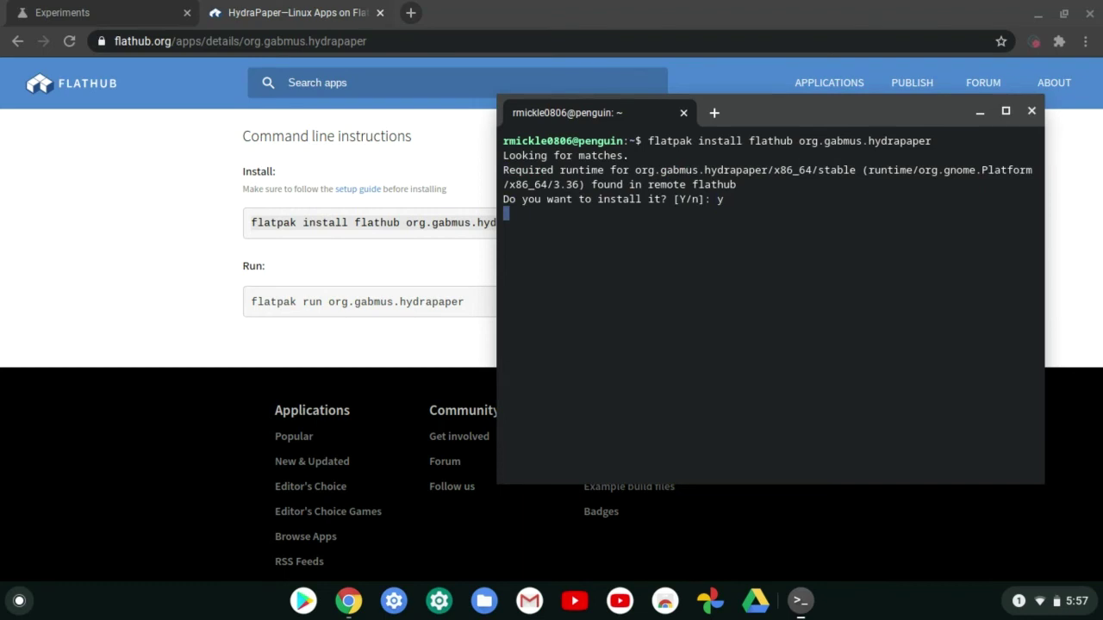
text(y)
key(Return)
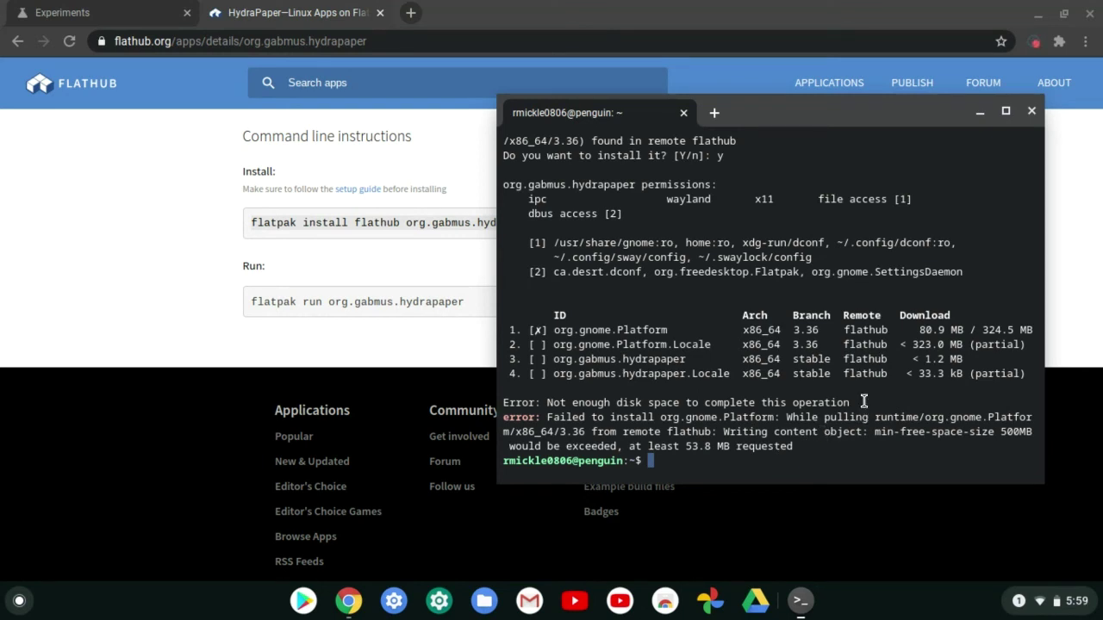
- Scroll through the install output to read the not-enough-disk-space error
scroll(840, 323, up, 1)
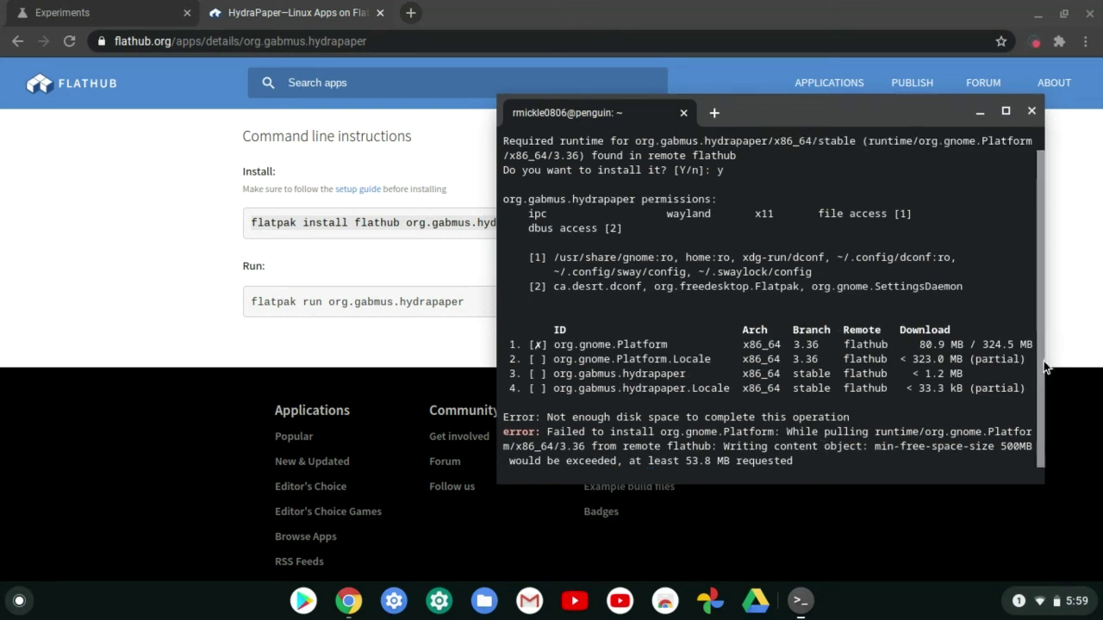
scroll(1034, 329, up, 2)
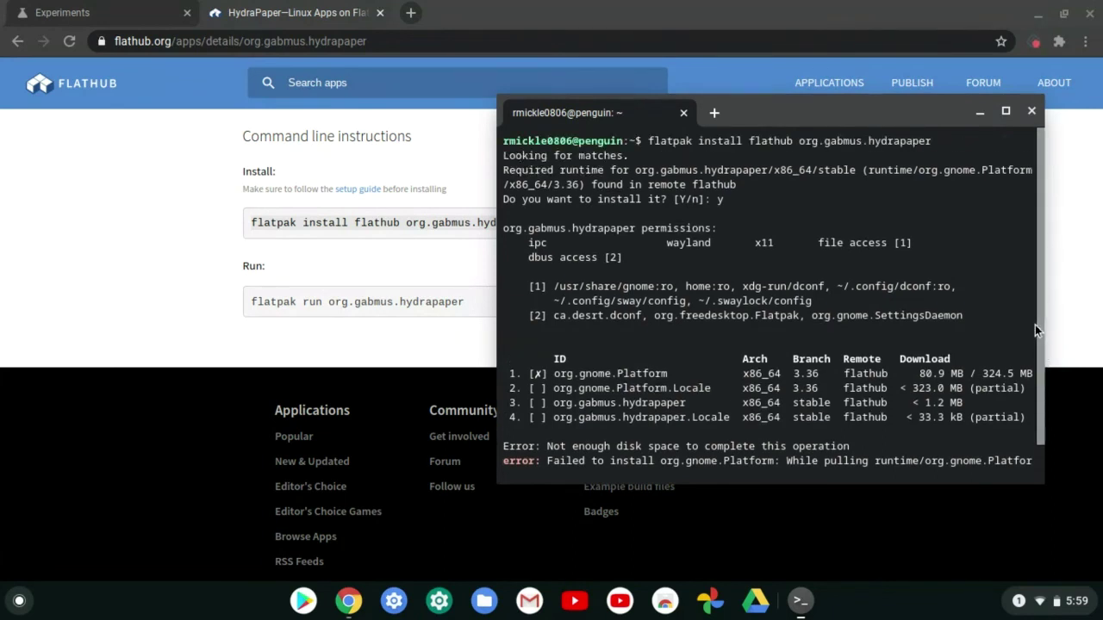
scroll(1038, 314, down, 1)
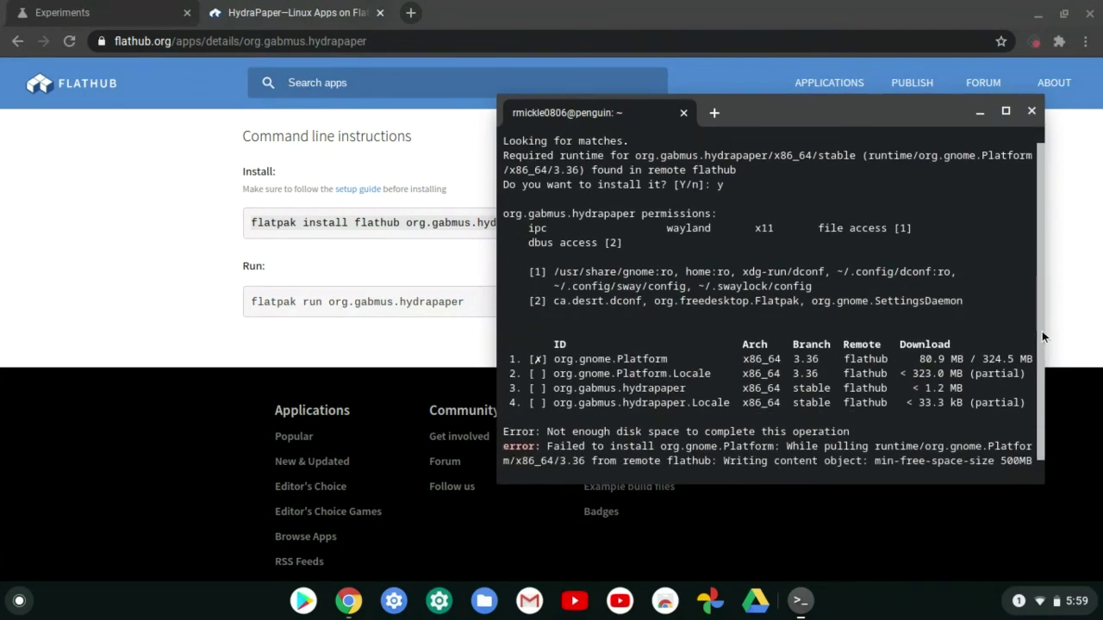
scroll(1042, 331, down, 2)
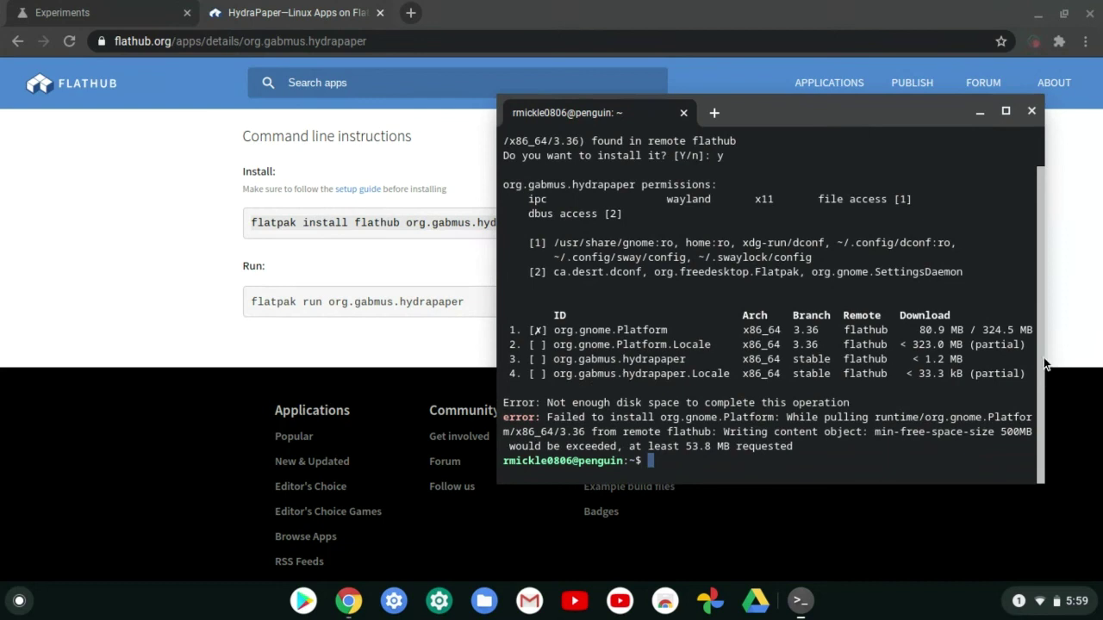
scroll(1040, 264, up, 3)
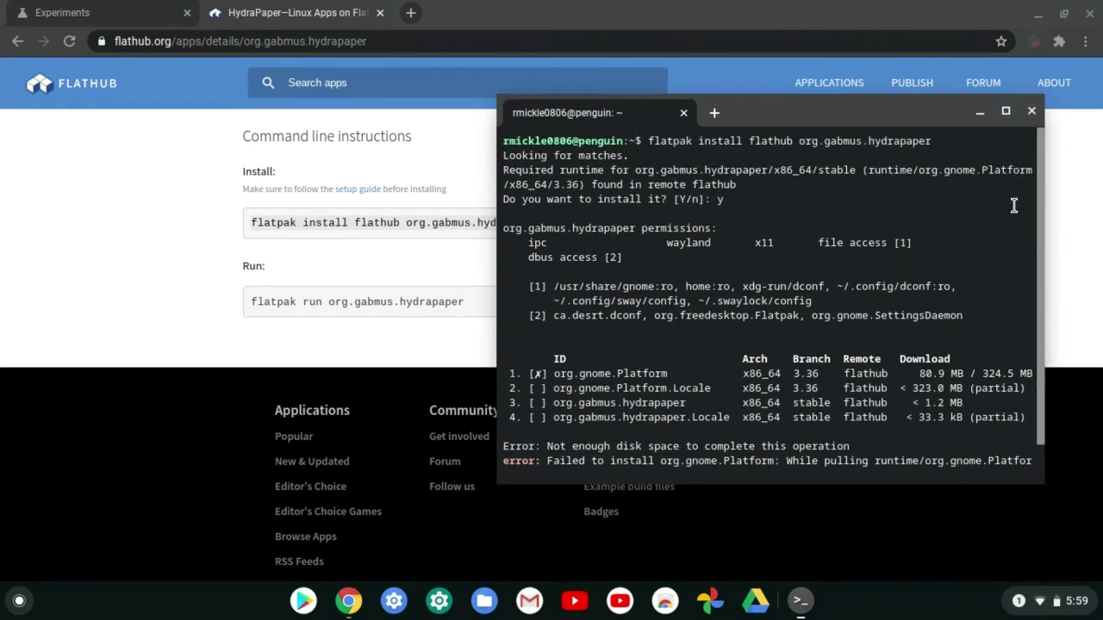
scroll(1041, 198, down, 2)
scroll(1038, 258, down, 1)
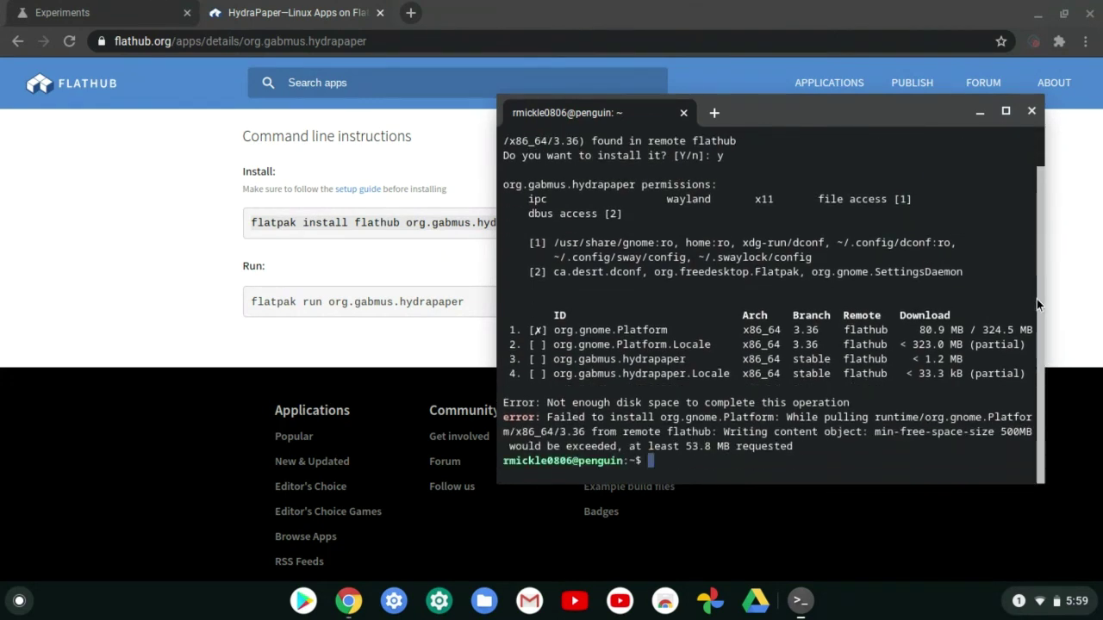
- Rerun the HydraPaper flatpak install as root via sudo su, leaving the runtime prompt unanswered
text(sudo)
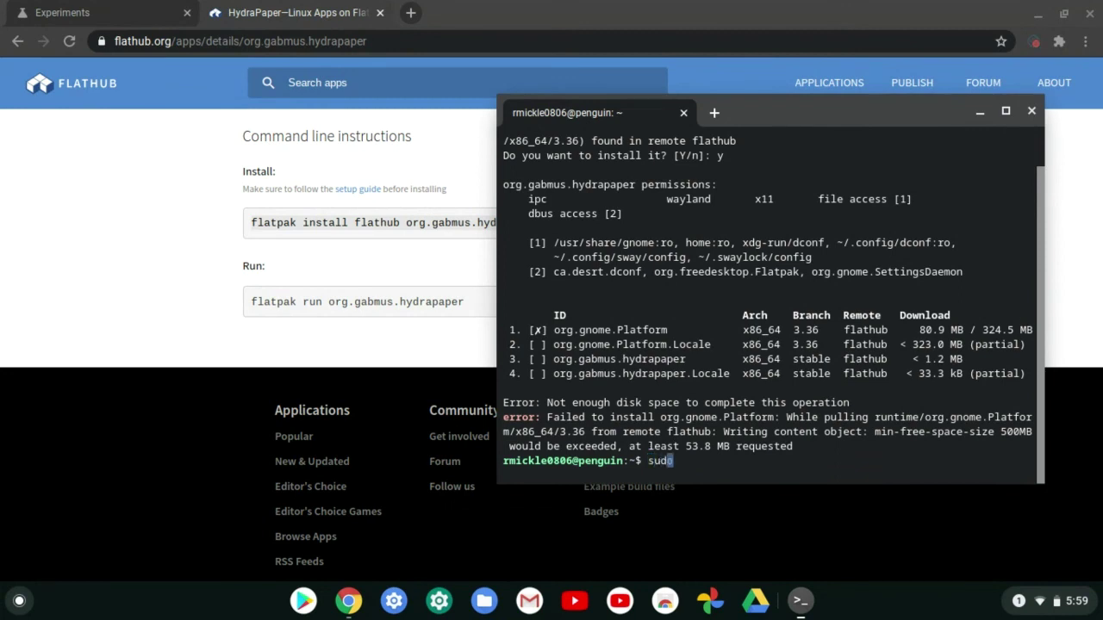
text( su)
key(Return)
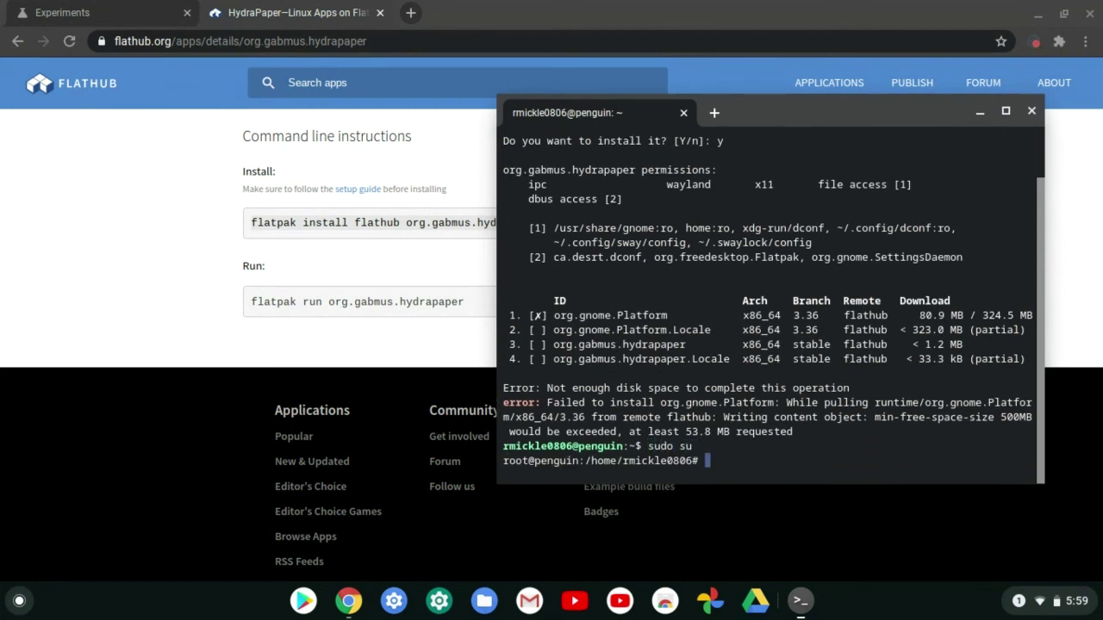
right_click(837, 449)
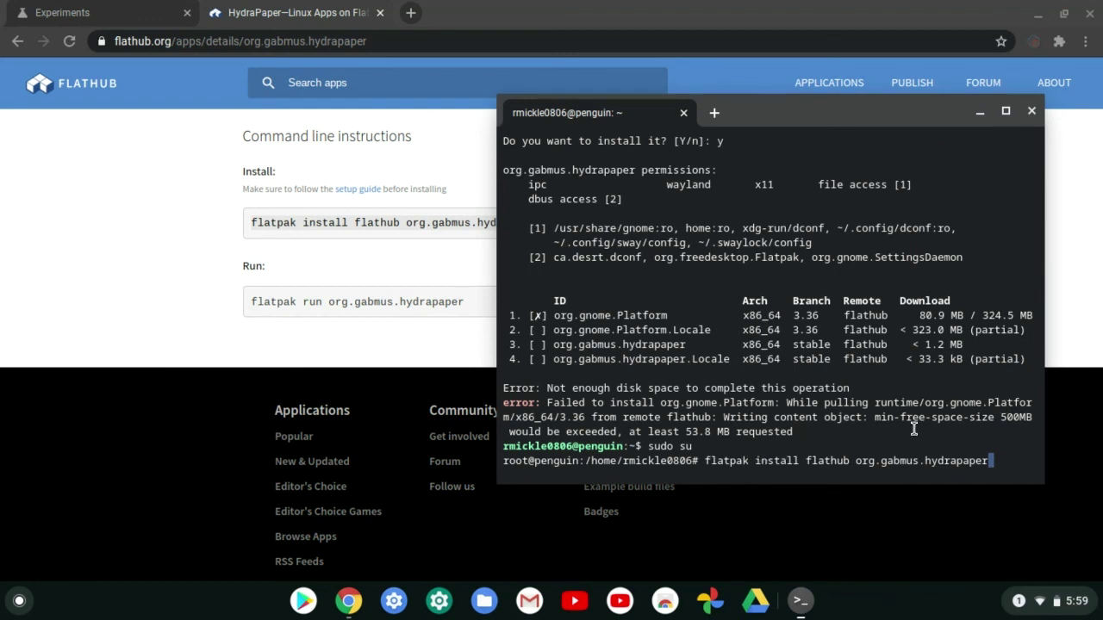
key(Return)
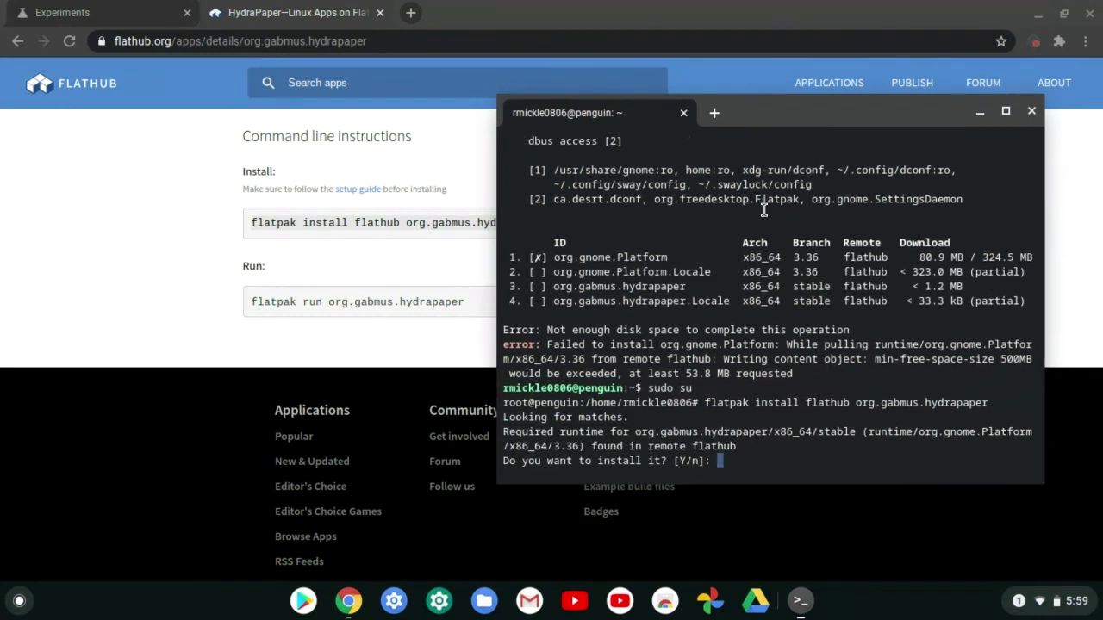
text(y)
key(BackSpace)
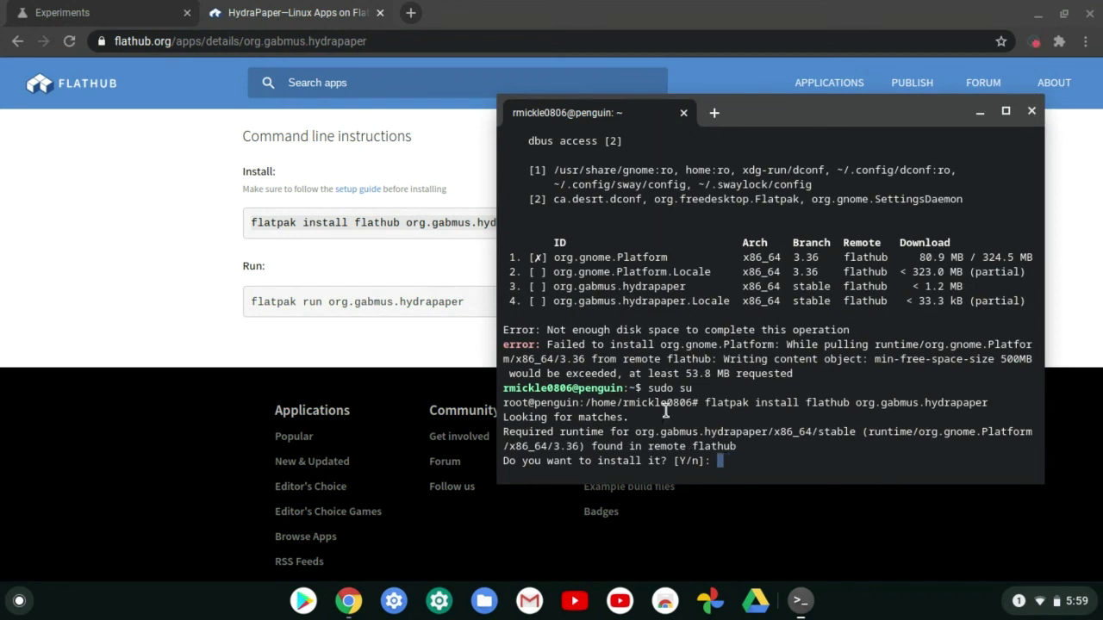